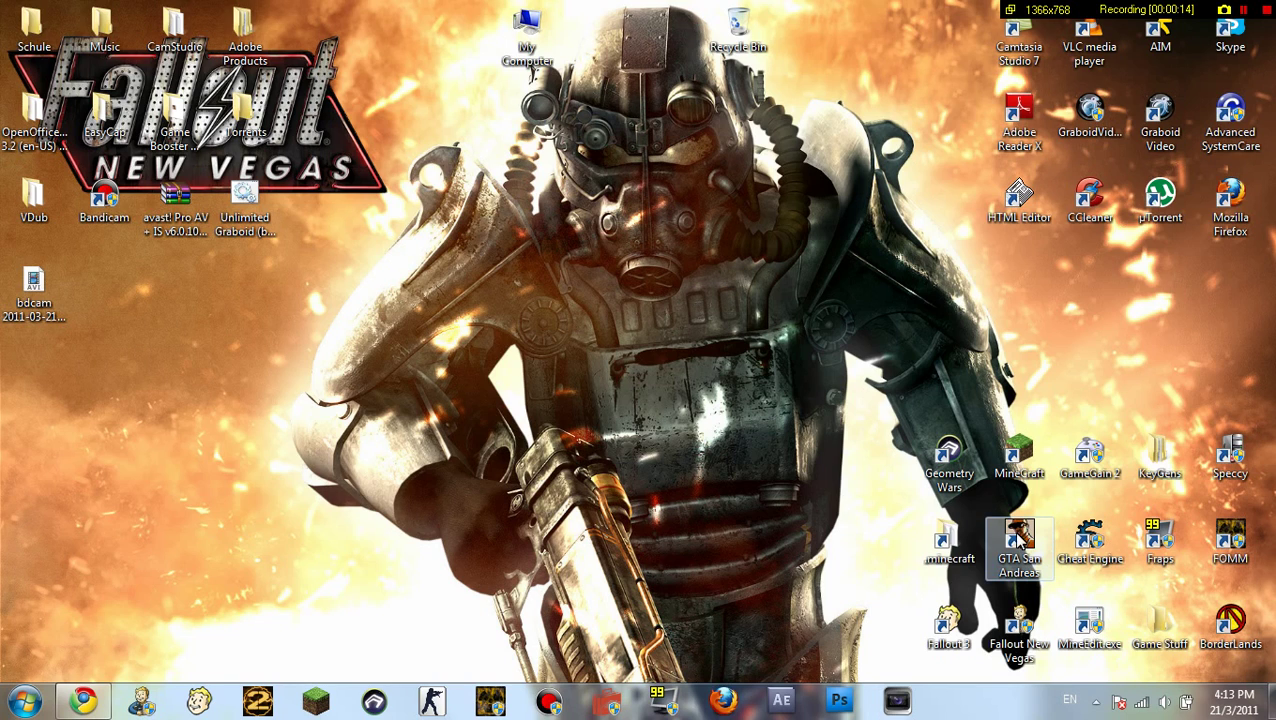
drag(897, 604, 900, 562)
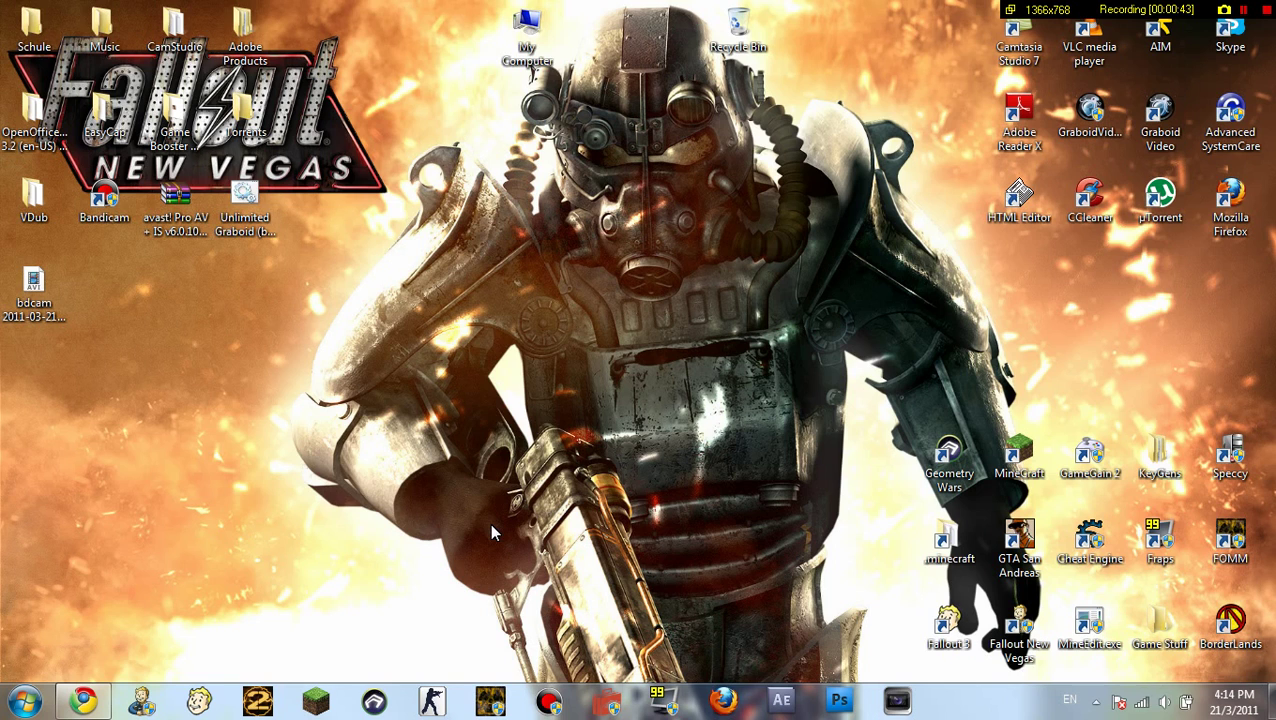
drag(688, 252, 868, 577)
drag(447, 358, 365, 468)
- Open a blank Notepad document for a short line of test text and discard it without saving
click(27, 702)
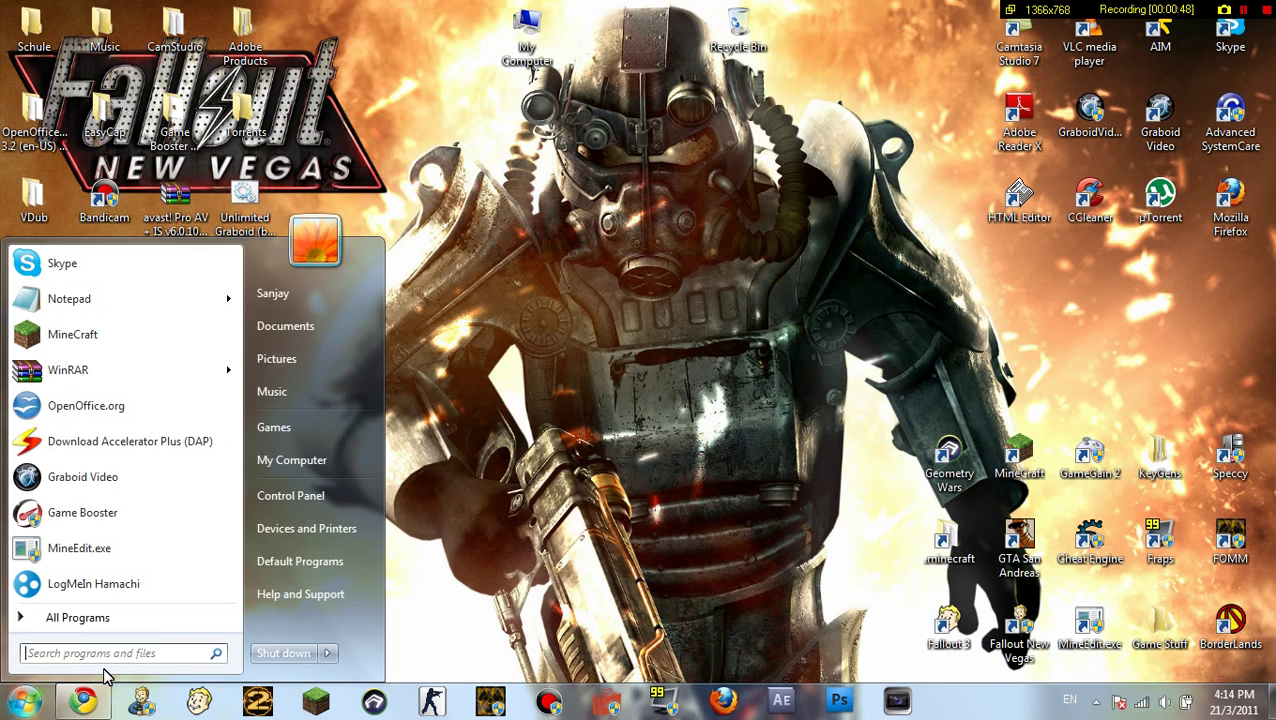
text(not)
key(Return)
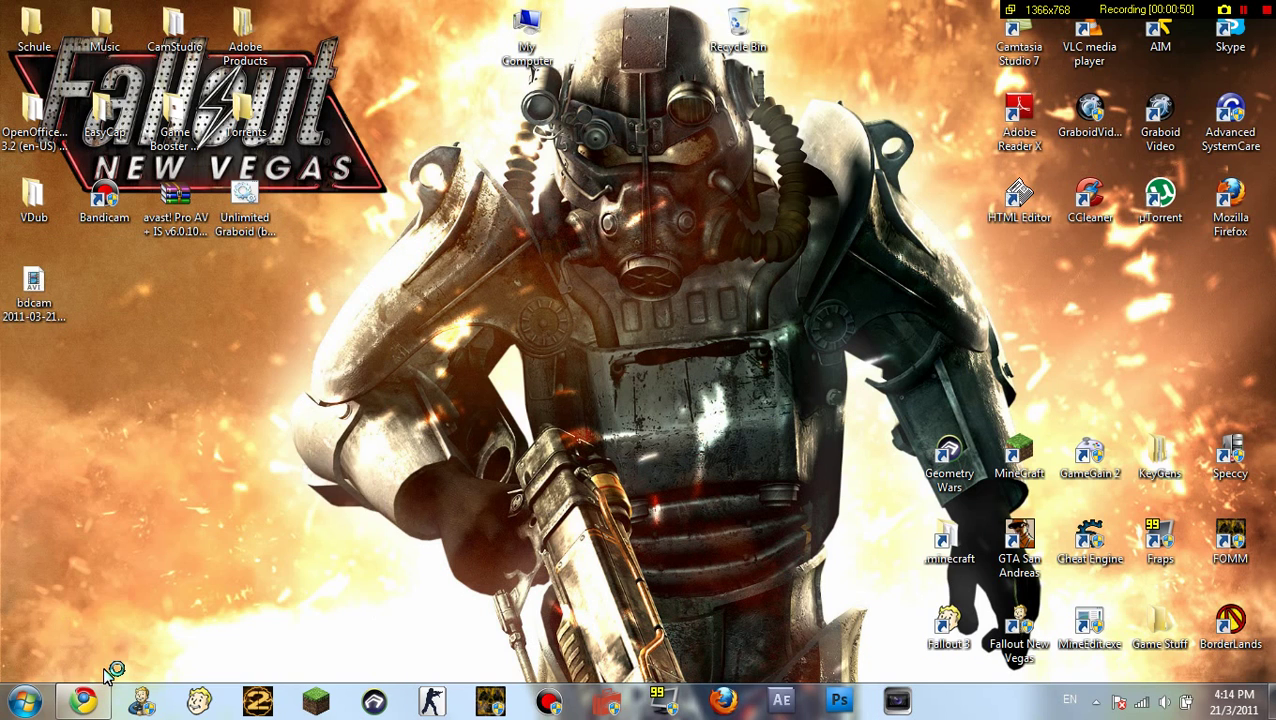
drag(486, 516, 427, 228)
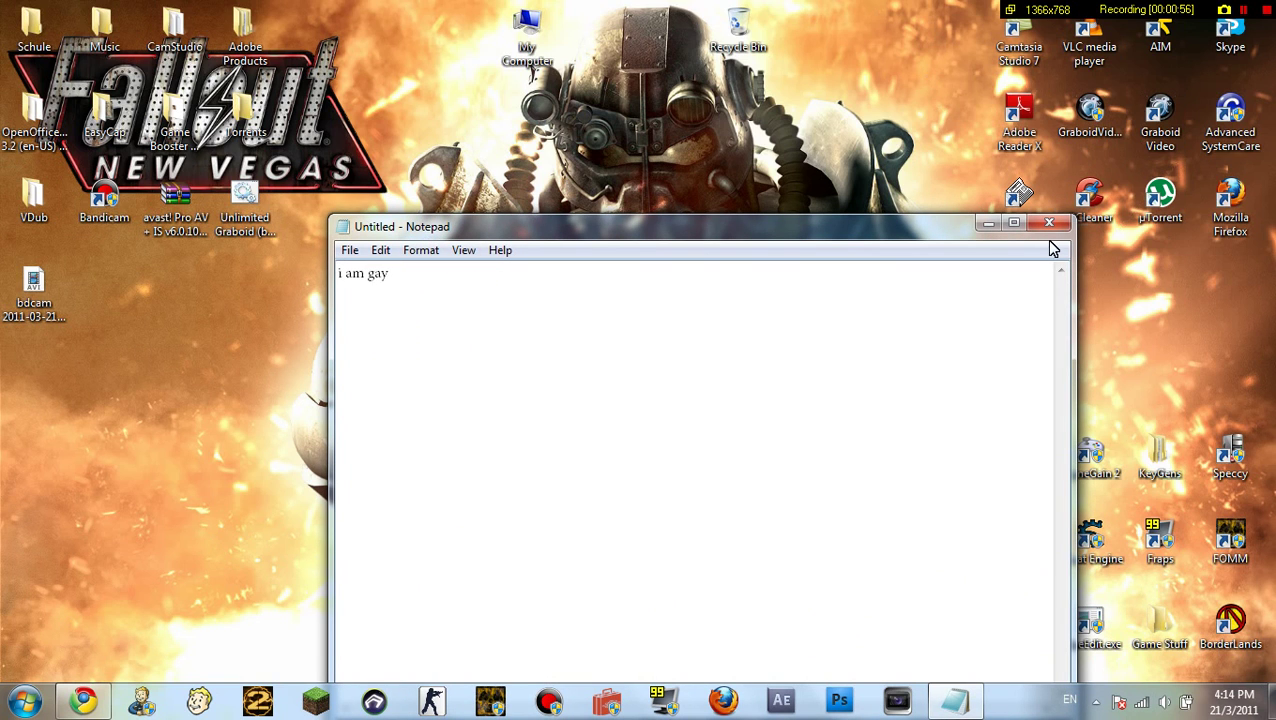
click(1014, 222)
double_click(827, 14)
key(alt+F4)
click(666, 358)
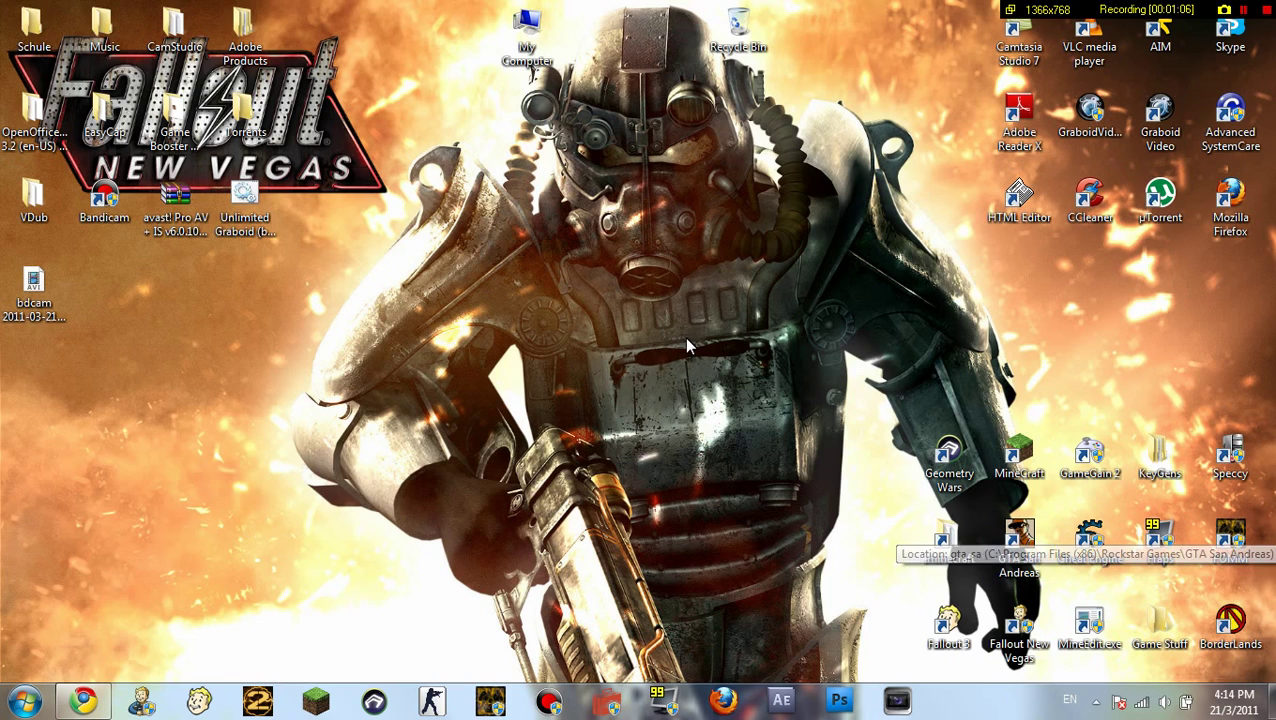
- Bring up Bandicam's main window and move it to the middle of the desktop
click(1096, 701)
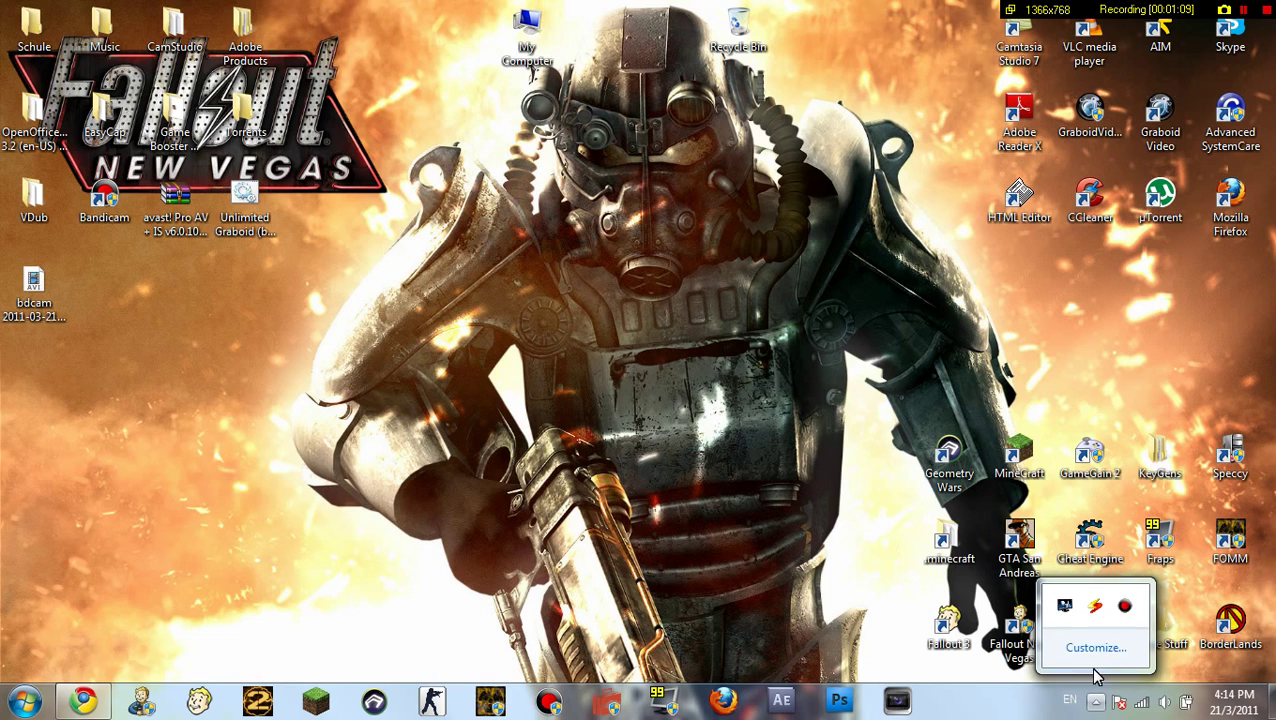
right_click(1124, 604)
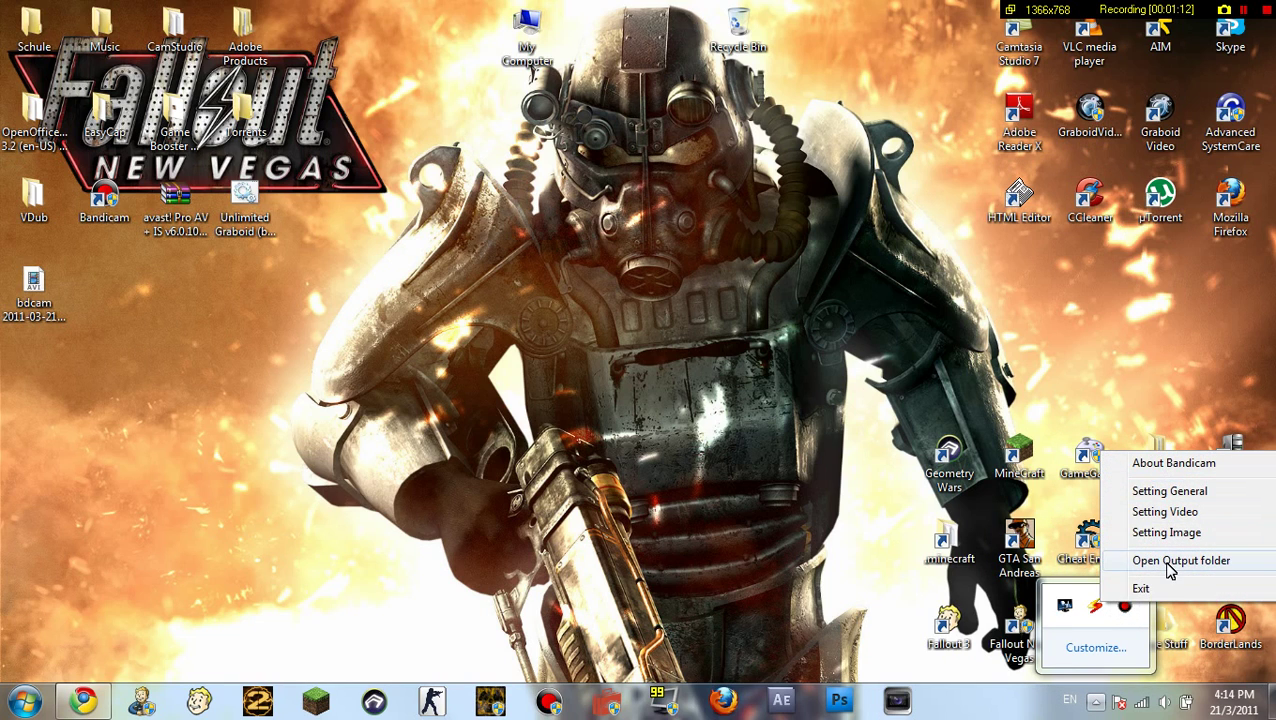
click(1124, 605)
drag(807, 222, 492, 249)
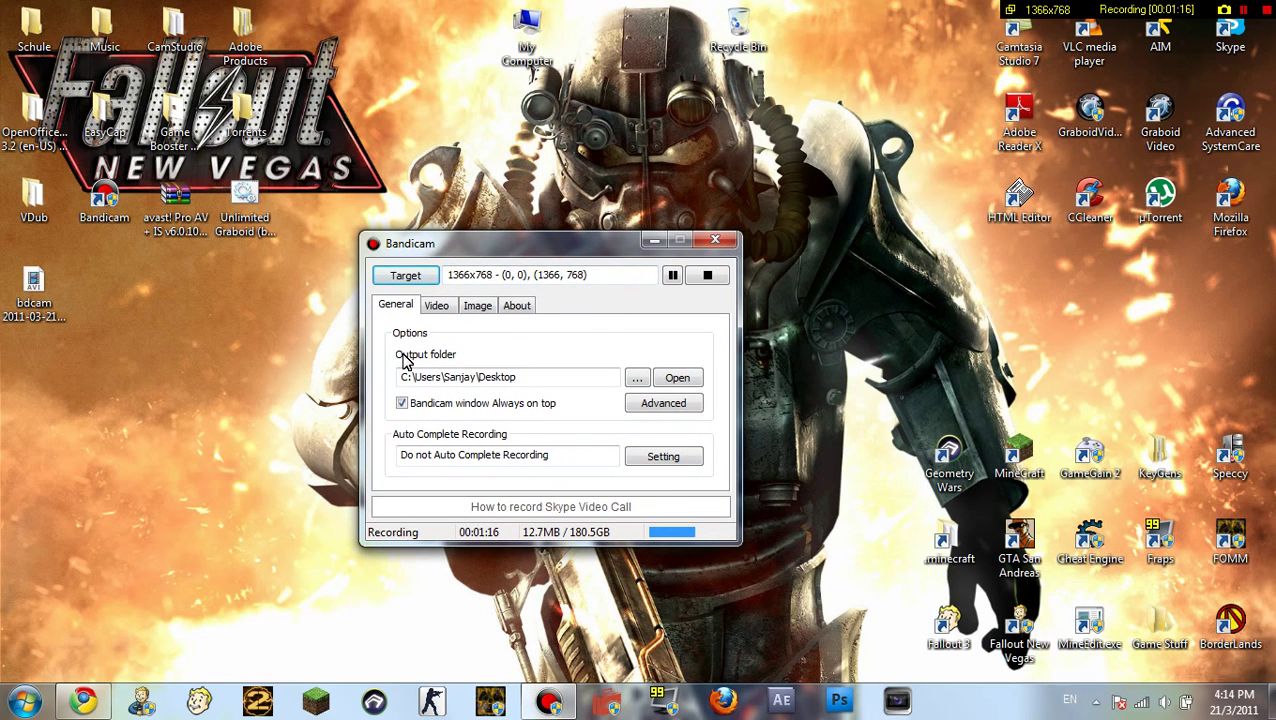
- Examine Bandicam's video recording options and the selectable sound recording devices, leaving the record settings without changes
click(440, 305)
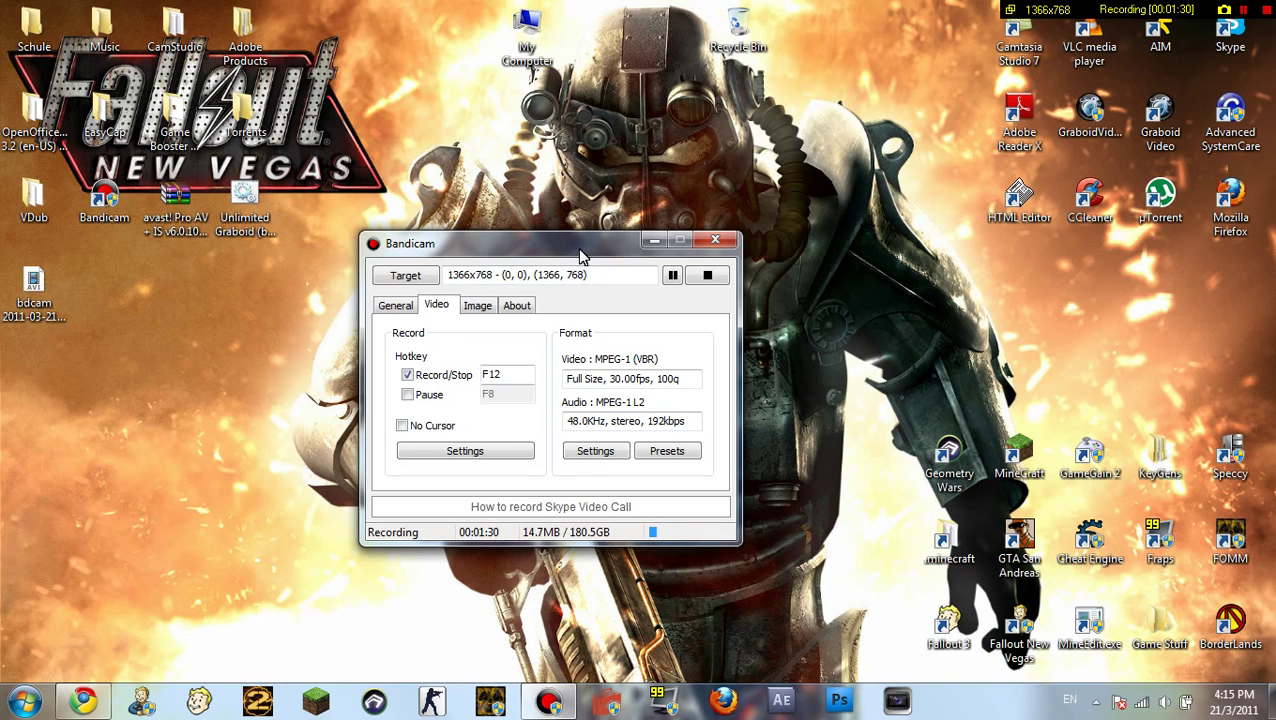
click(448, 452)
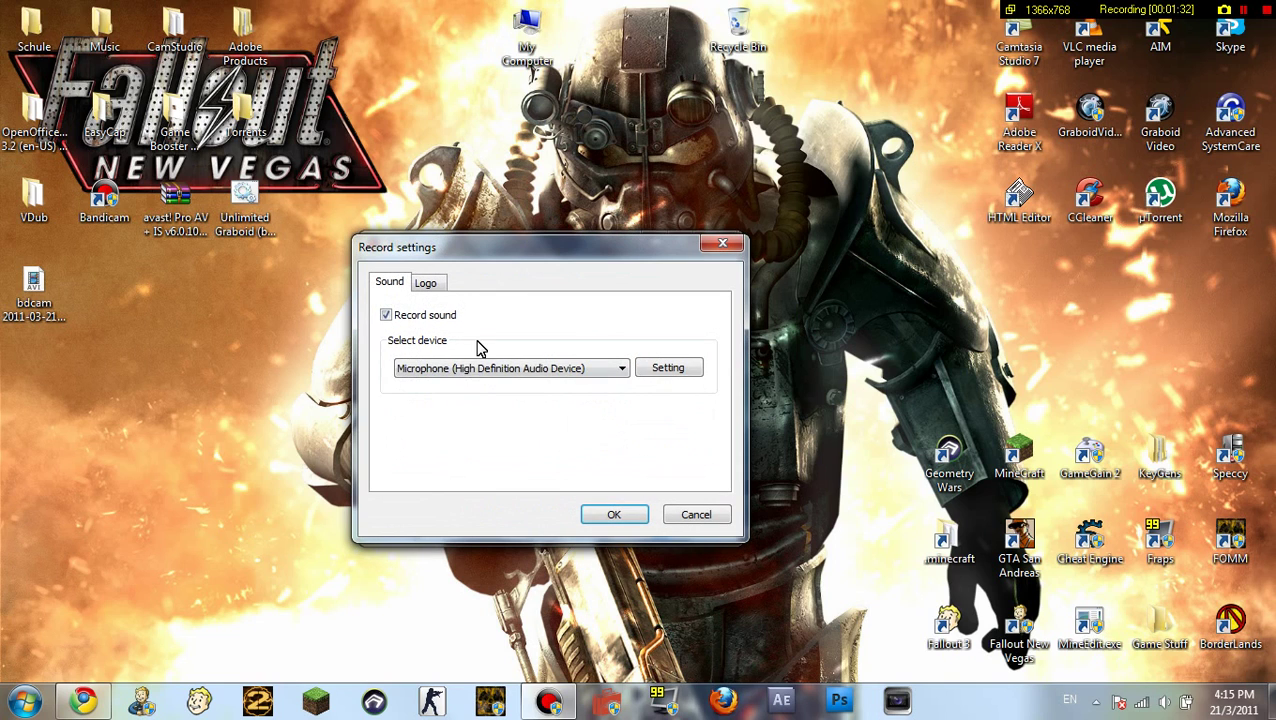
click(476, 370)
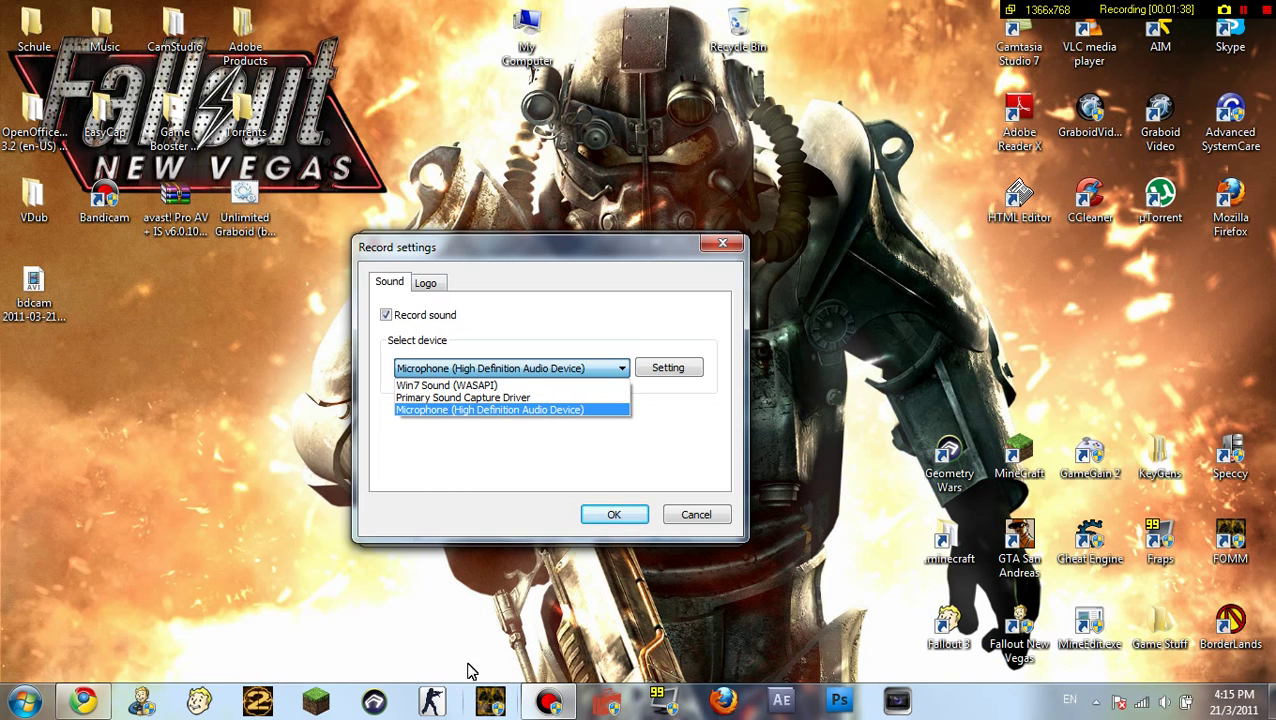
click(475, 488)
click(674, 510)
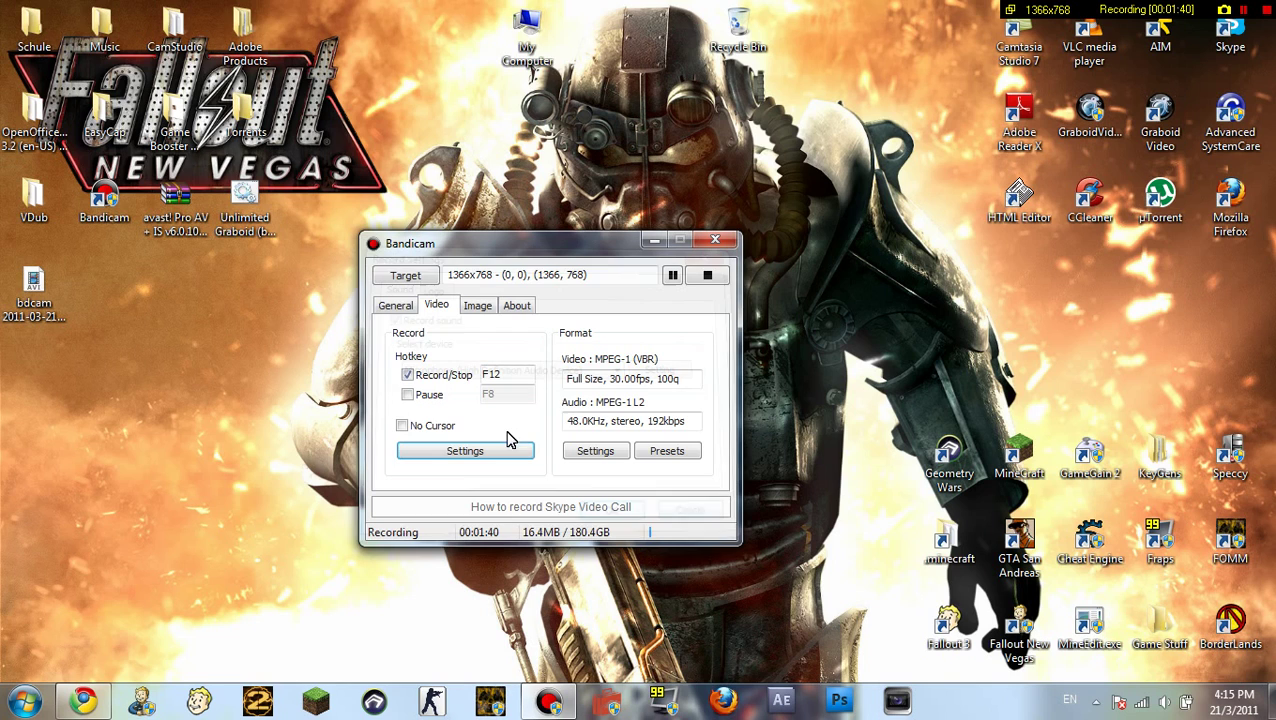
- Minimize the Bandicam window and move the floating recording bar to the upper middle of the desktop
click(655, 243)
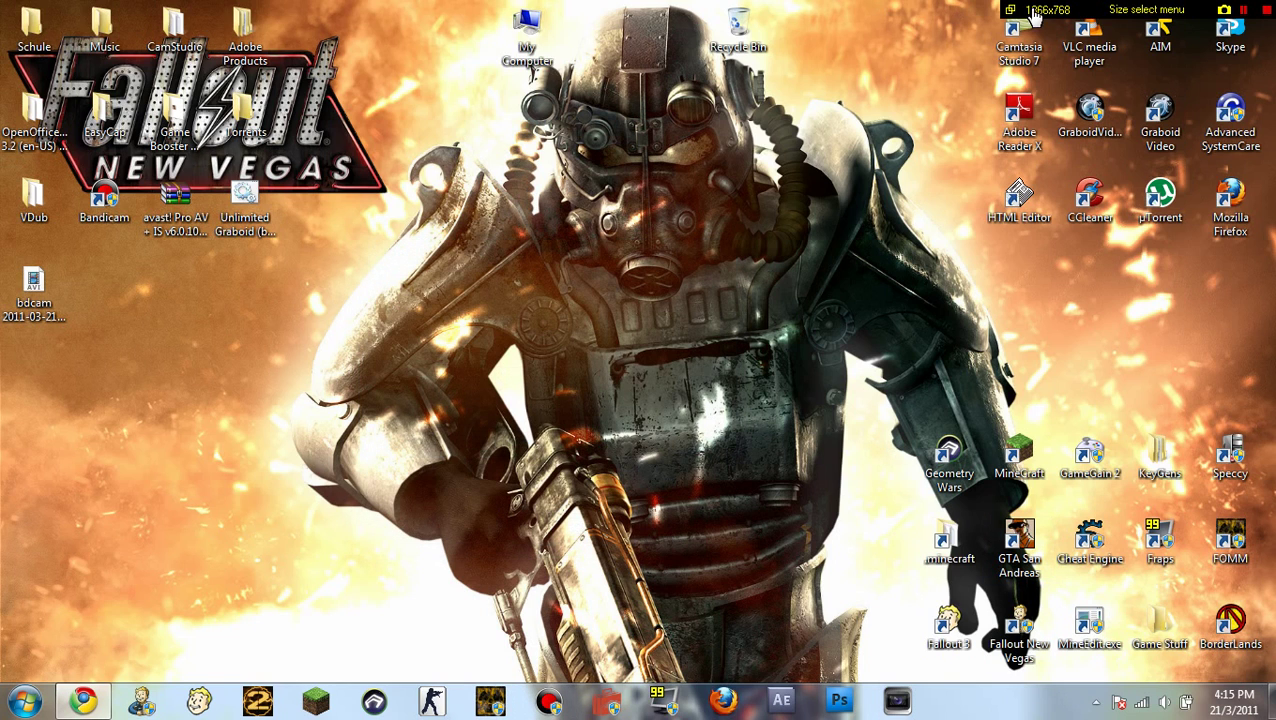
drag(1070, 12, 734, 251)
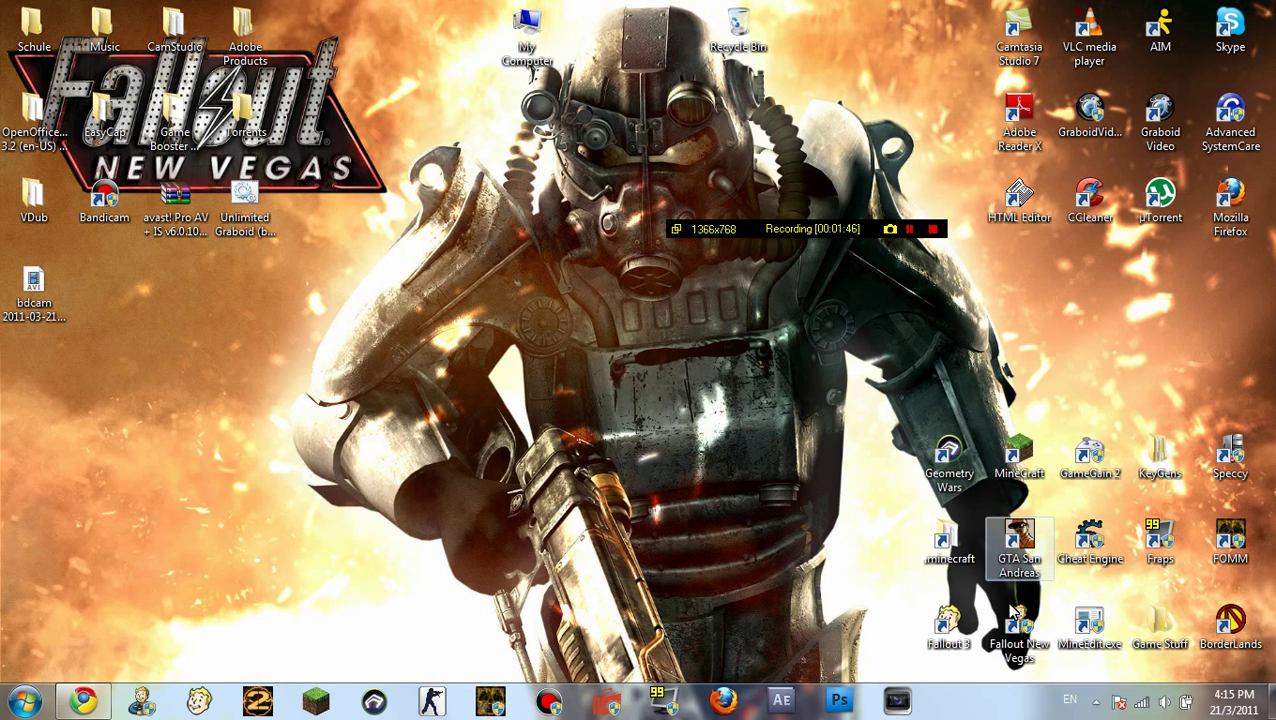
- Check the available recording target modes in Bandicam and return the floating recording bar to the desktop's upper-right corner
click(1096, 701)
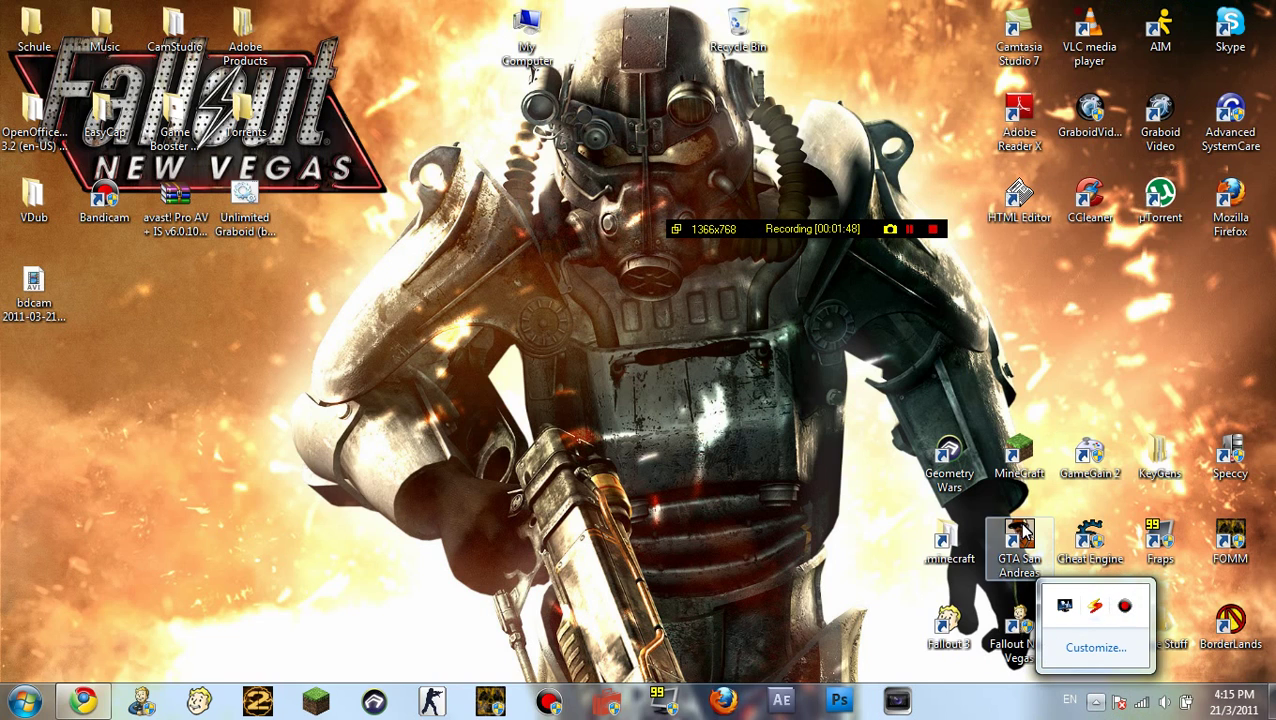
click(1124, 607)
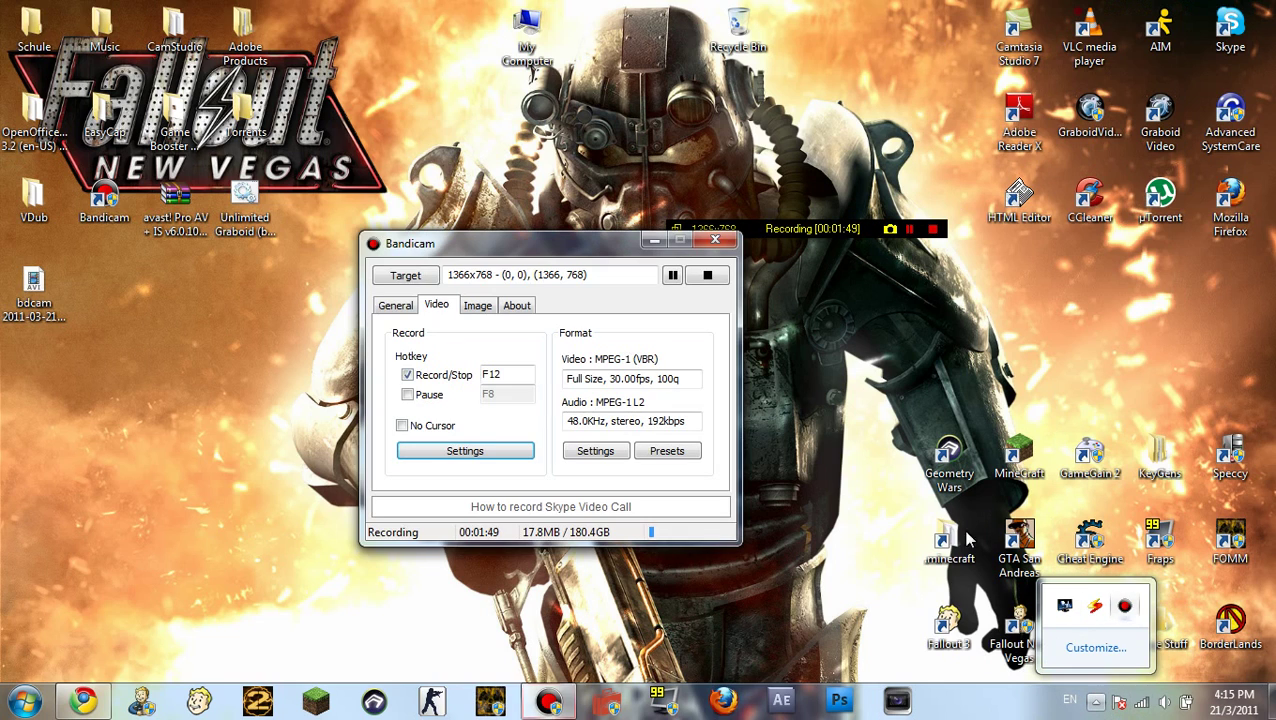
click(410, 277)
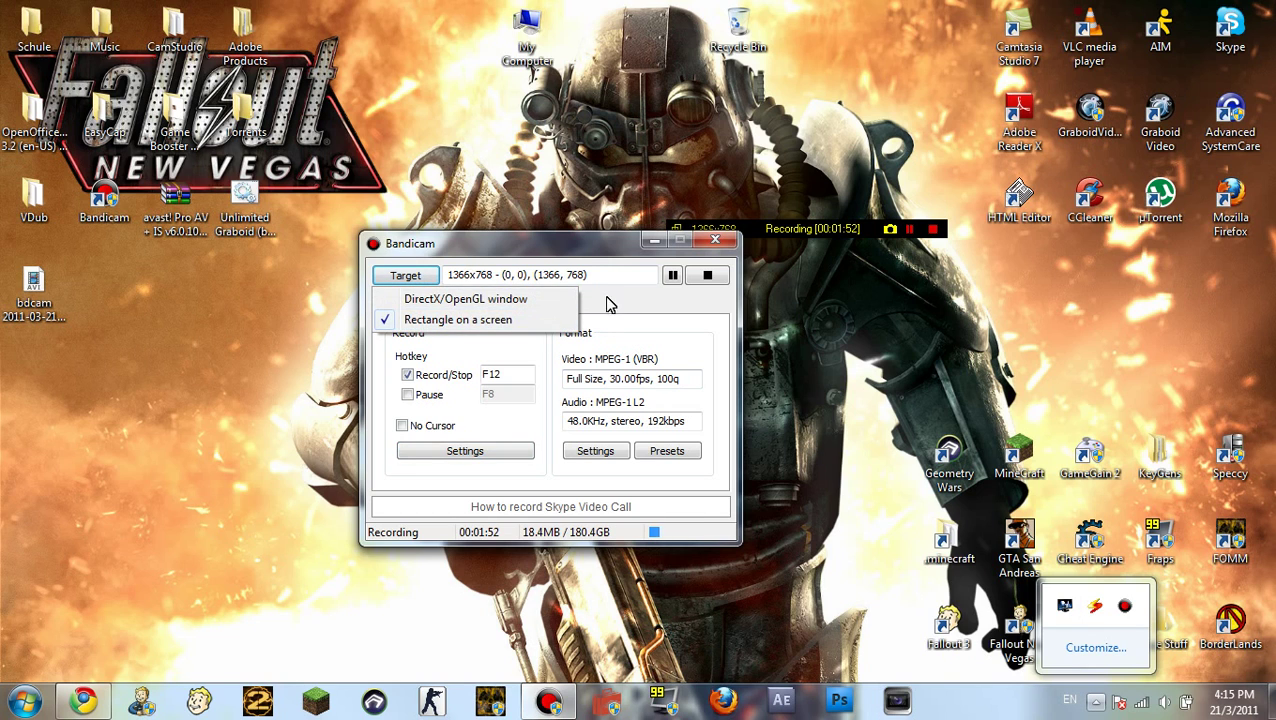
click(645, 272)
click(714, 242)
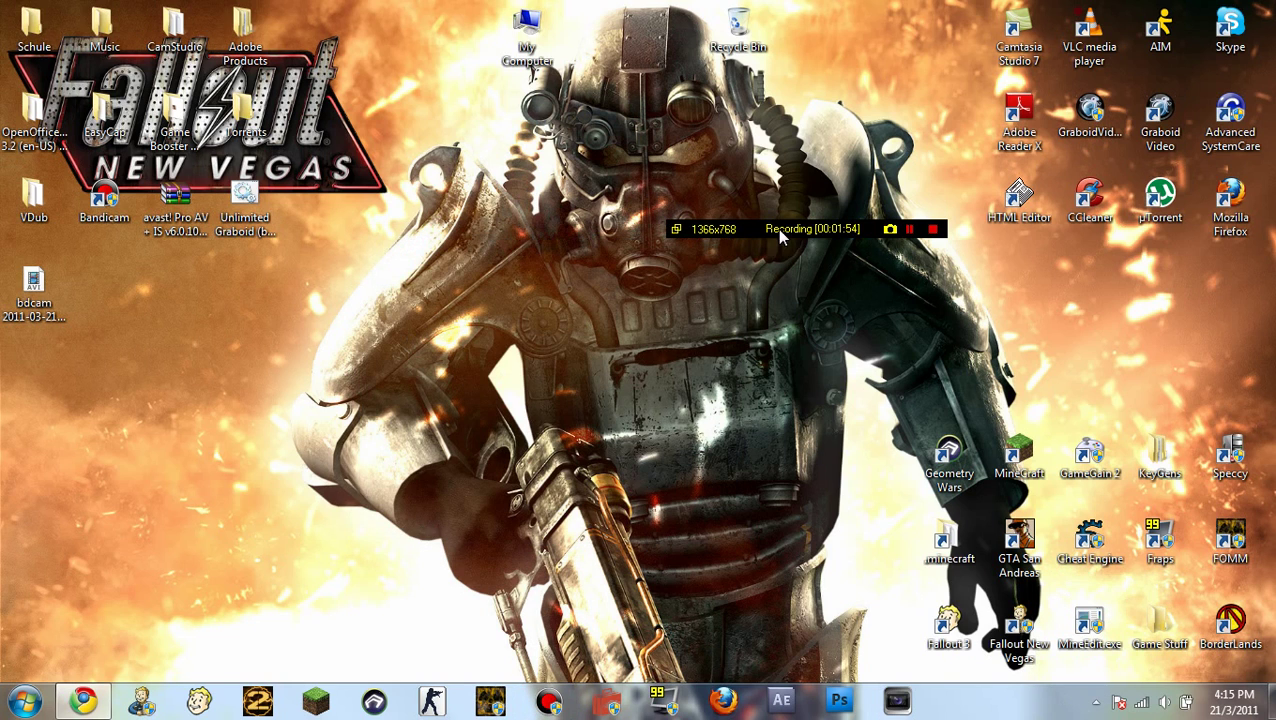
drag(1105, 25, 1115, 15)
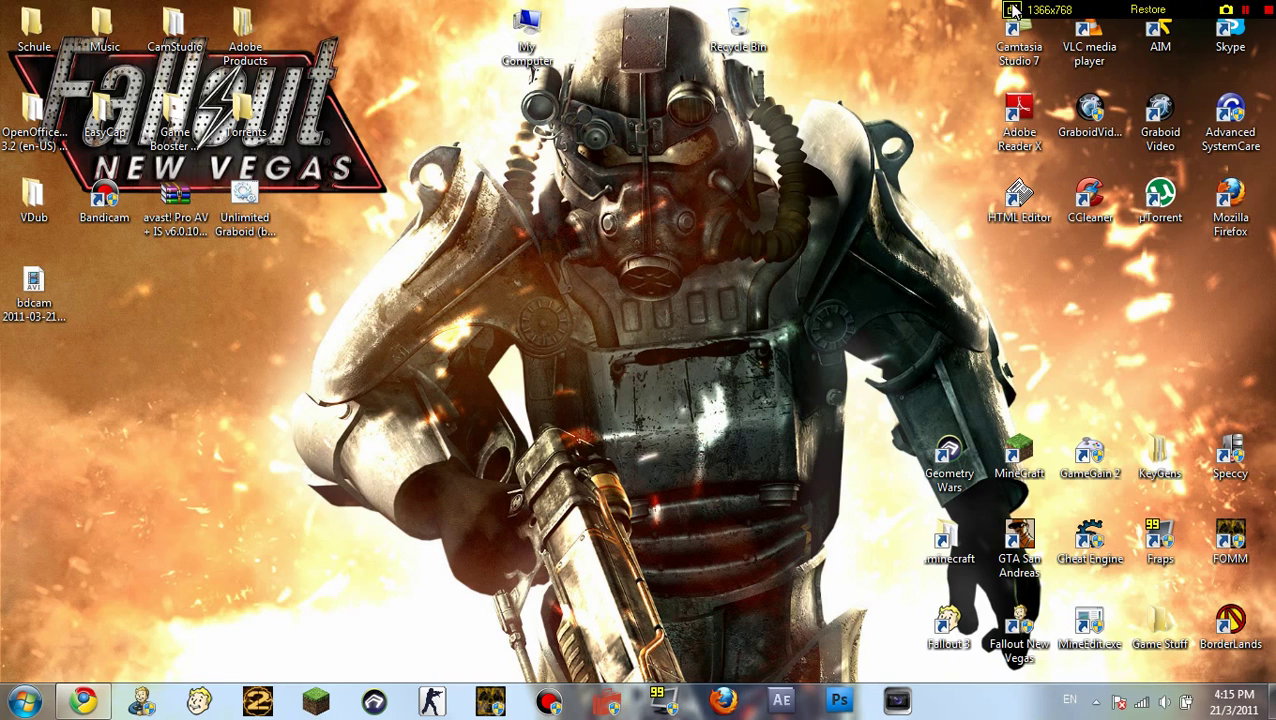
- Launch GTA San Andreas from the desktop and start a game
double_click(1021, 540)
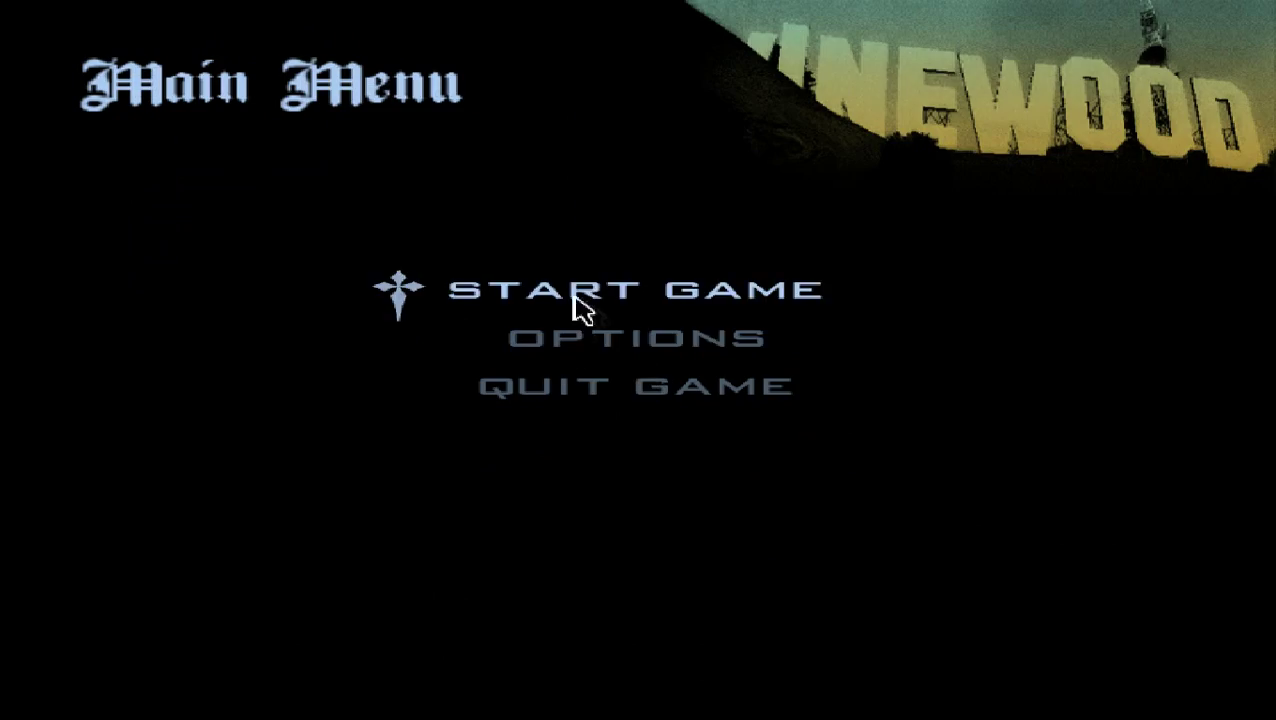
click(585, 306)
click(590, 307)
click(461, 271)
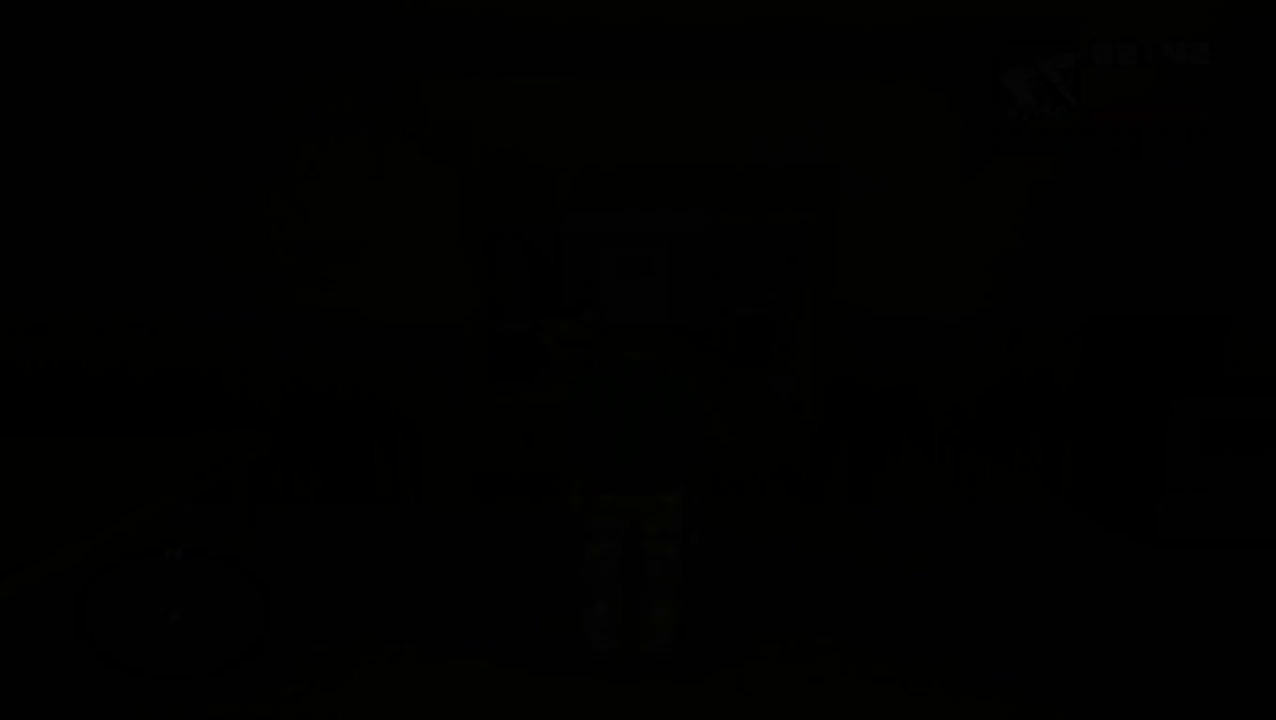
- Walk the character through the kitchen toward the doorway to the living room
key(w)
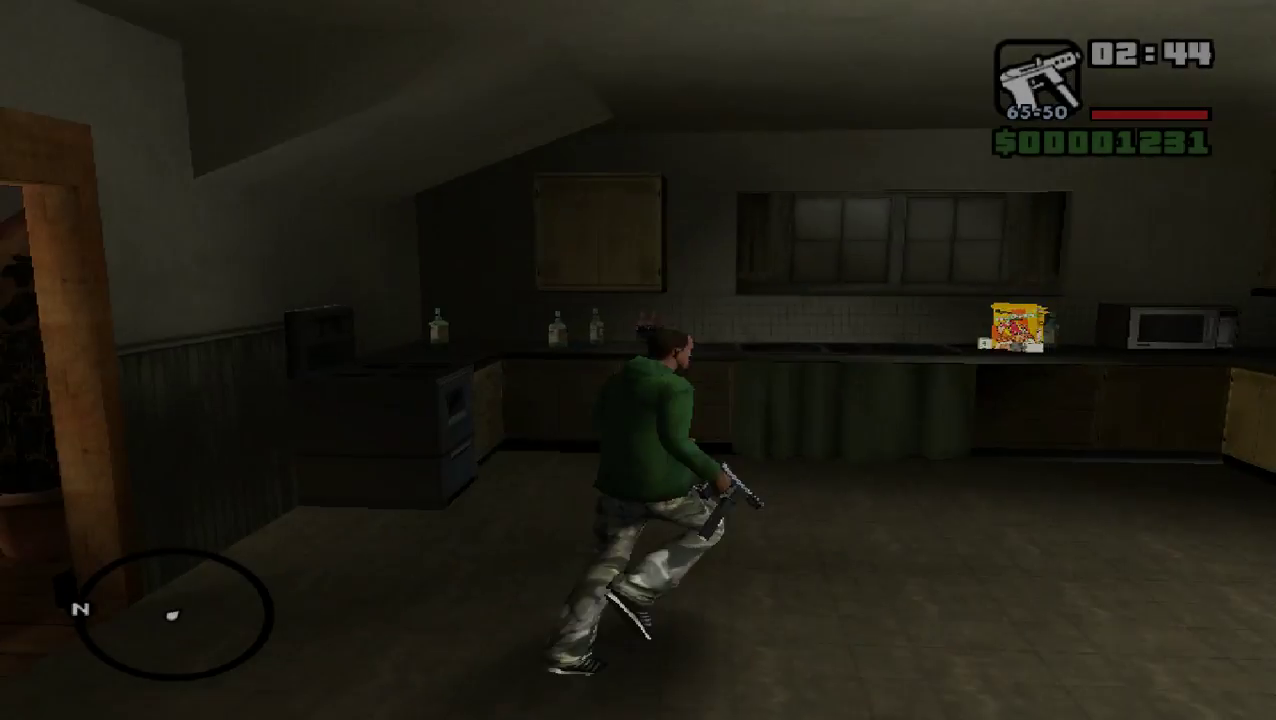
key(a)
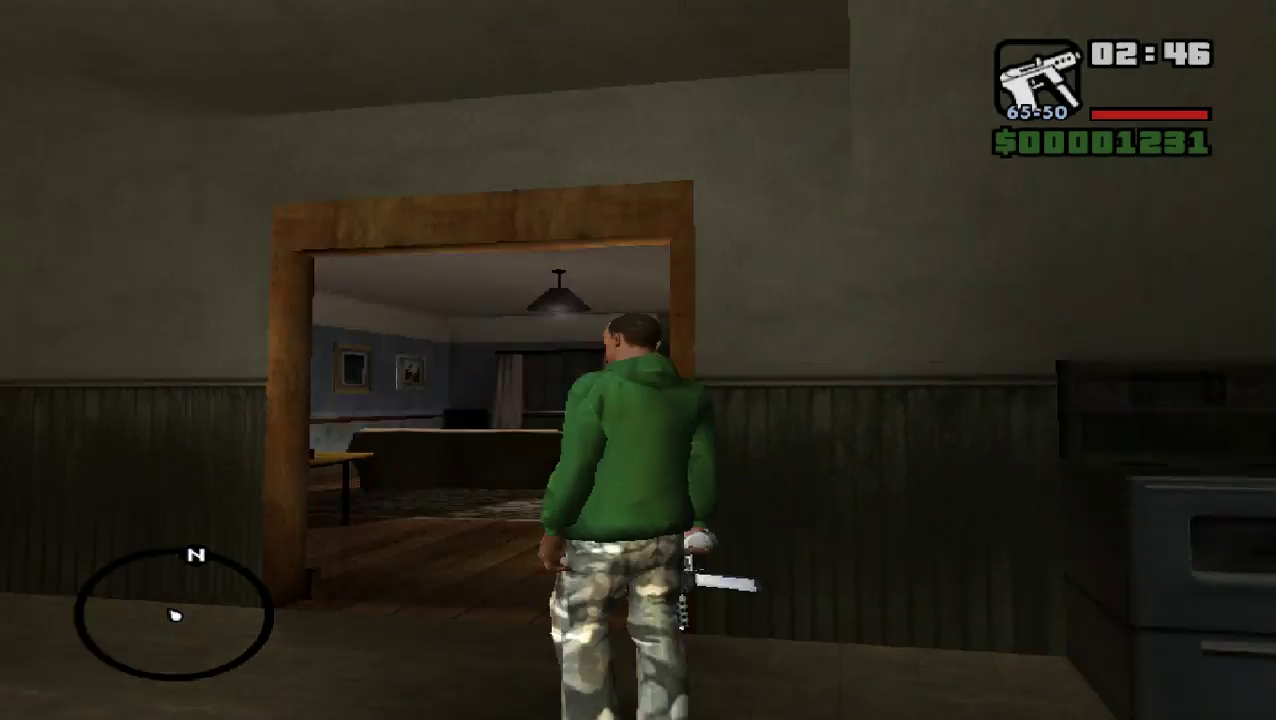
key(w)
key(ctrl)
- Quit the game to the desktop and move the floating recording bar to the upper middle of the desktop
key(Escape)
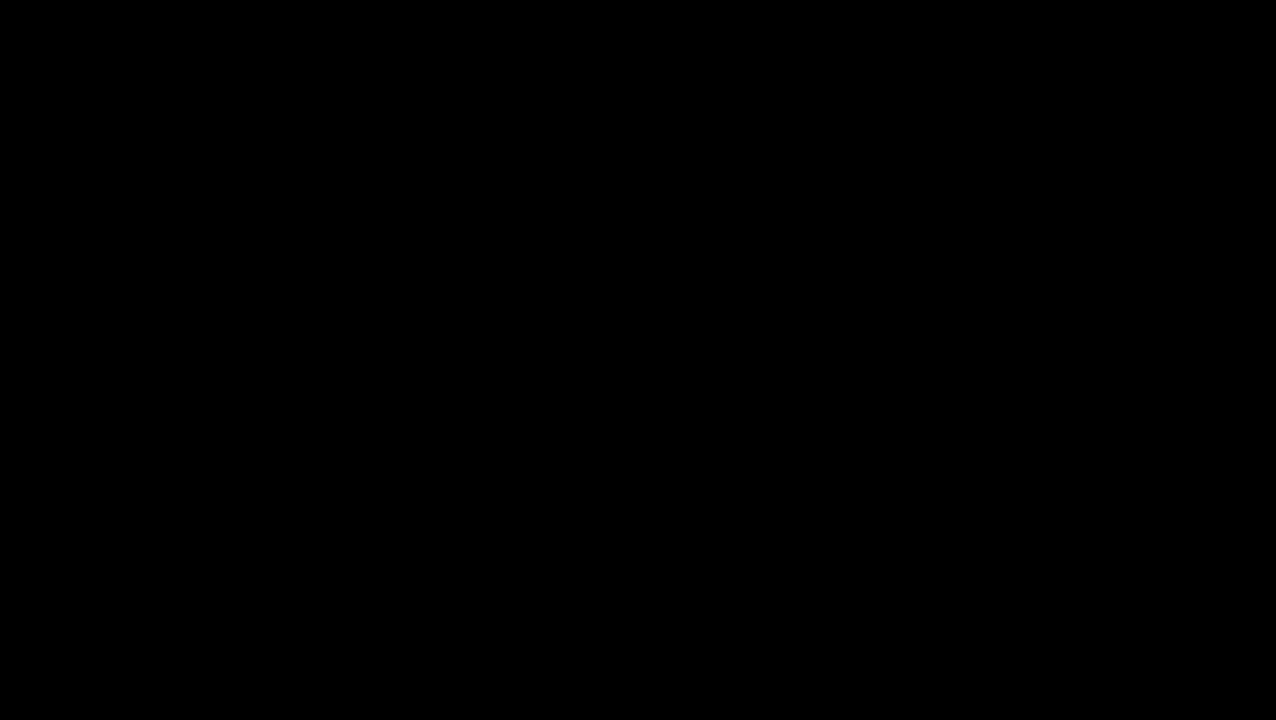
click(712, 535)
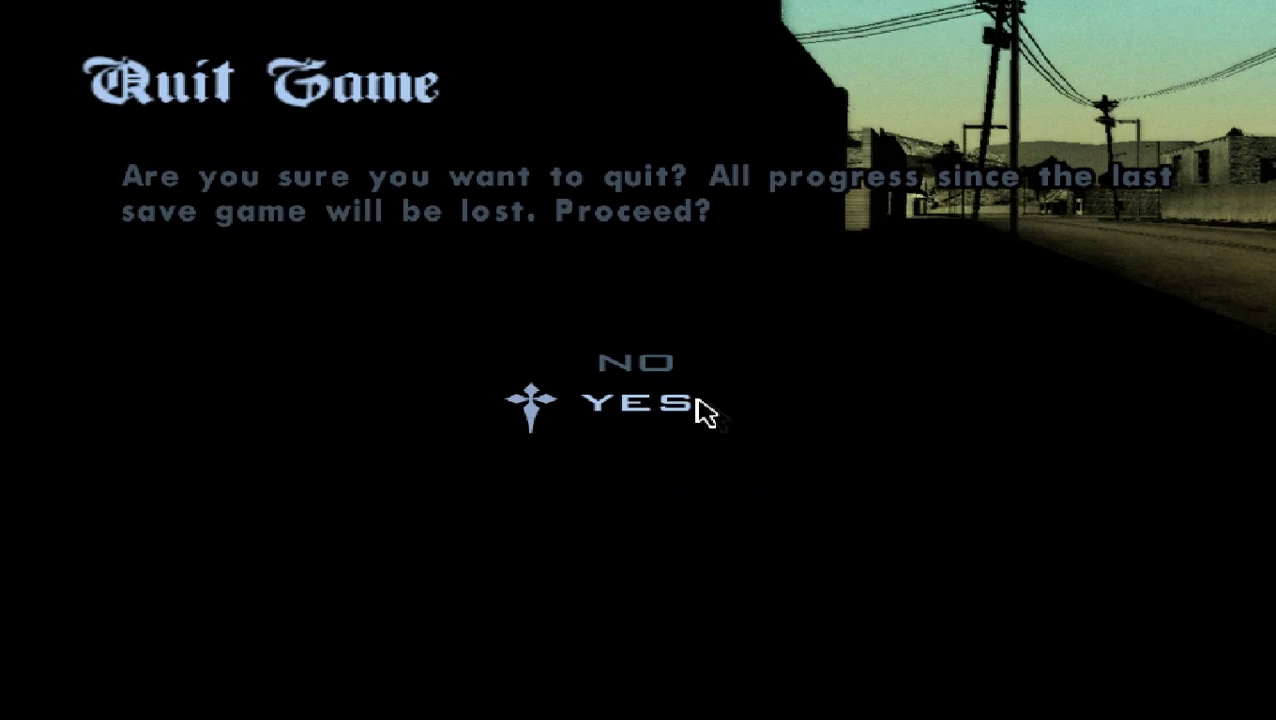
click(704, 408)
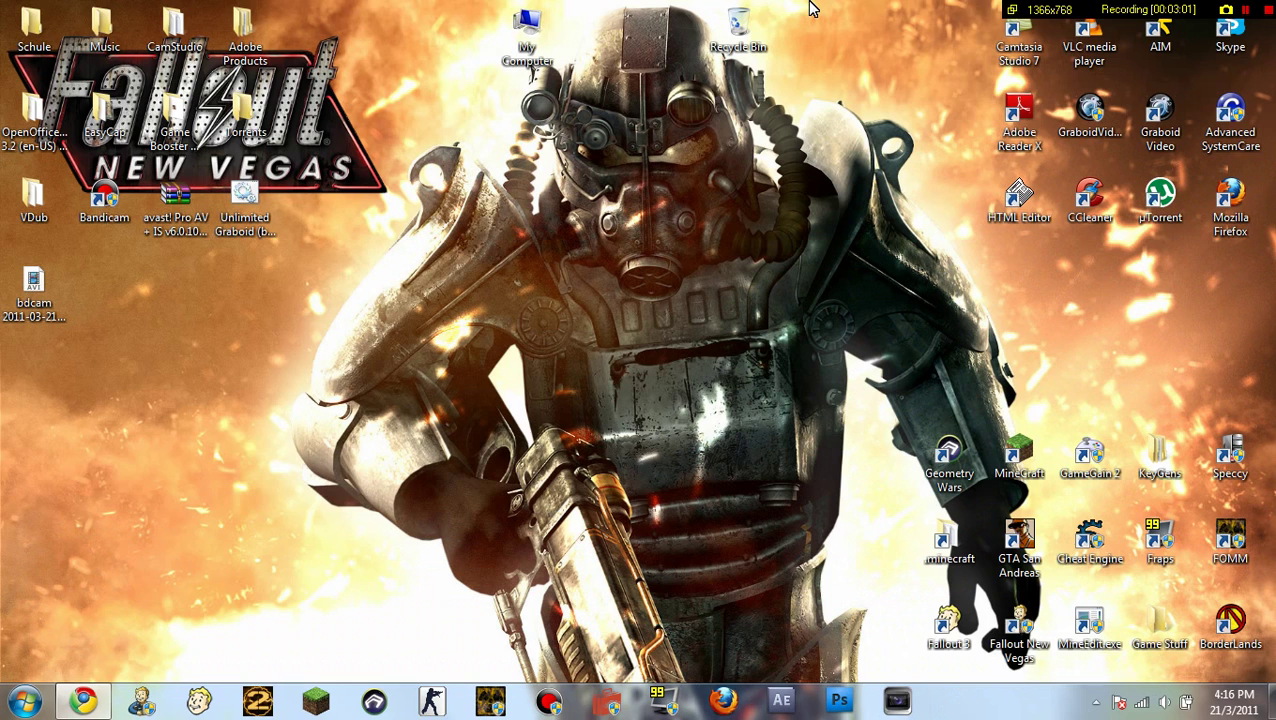
drag(1122, 5, 608, 199)
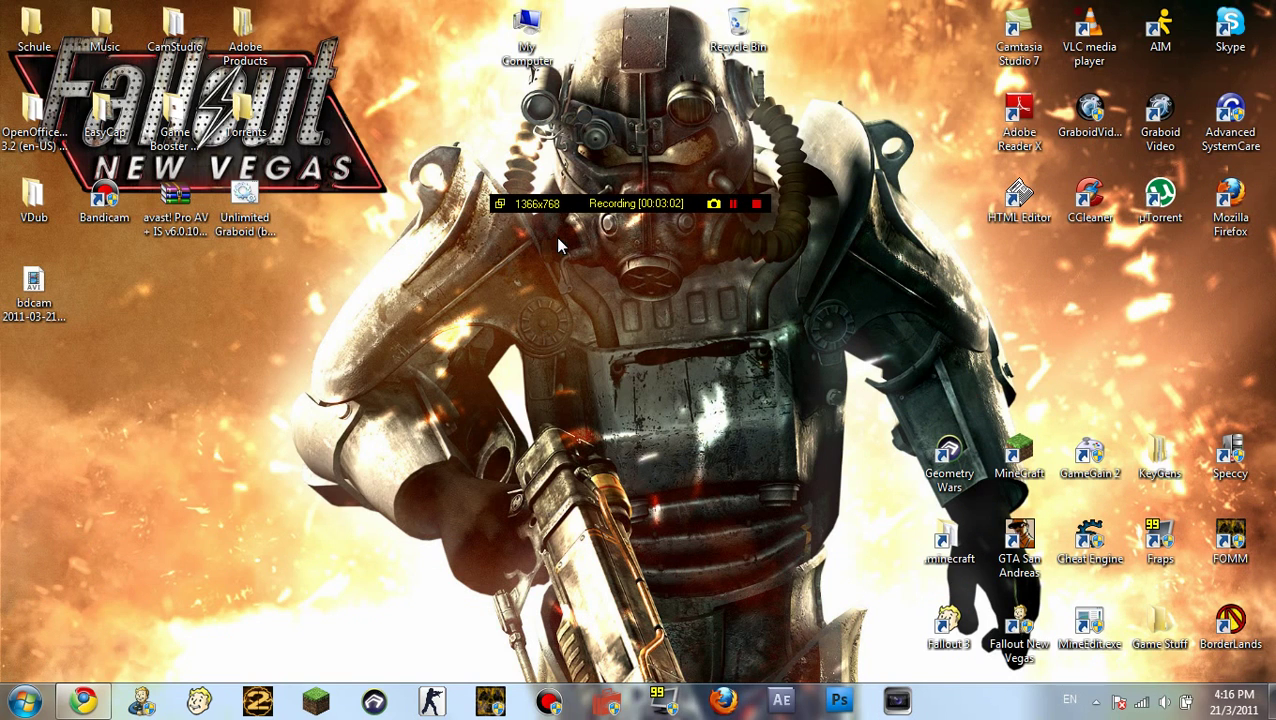